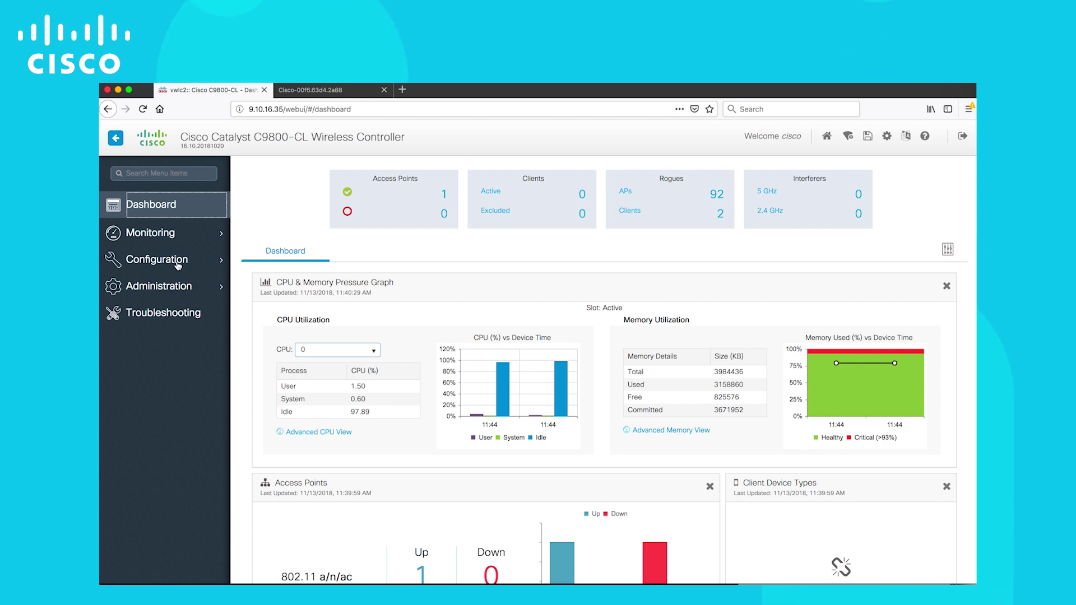
Step: Change the Mobility Group Name from 'default' to 'mobility' and apply the global mobility settings
mouse_move(177, 265)
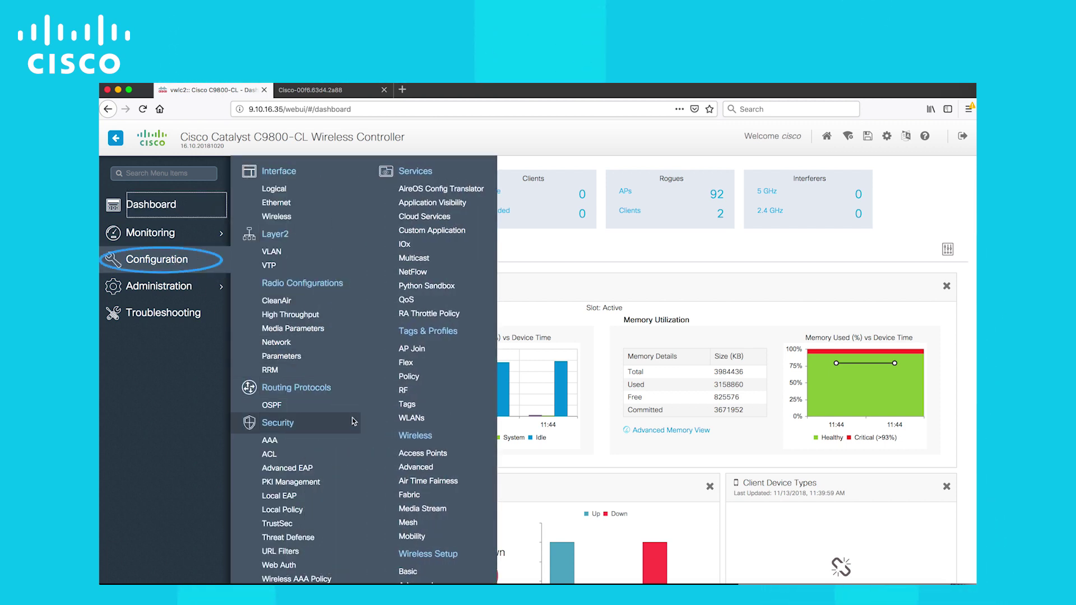
left_click(413, 537)
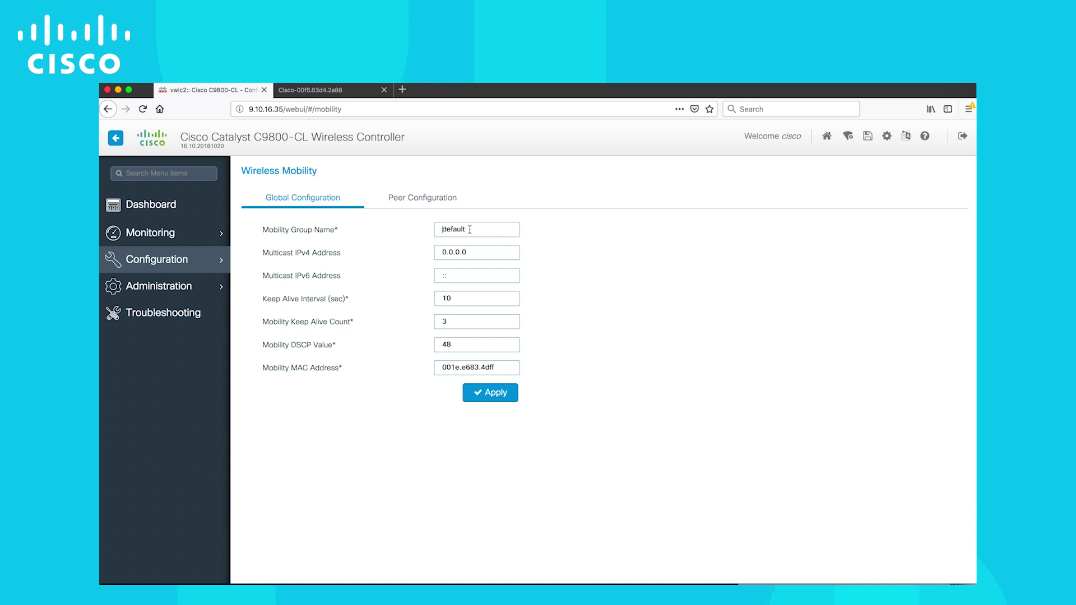
left_click_drag(470, 230, 428, 230)
type("mo")
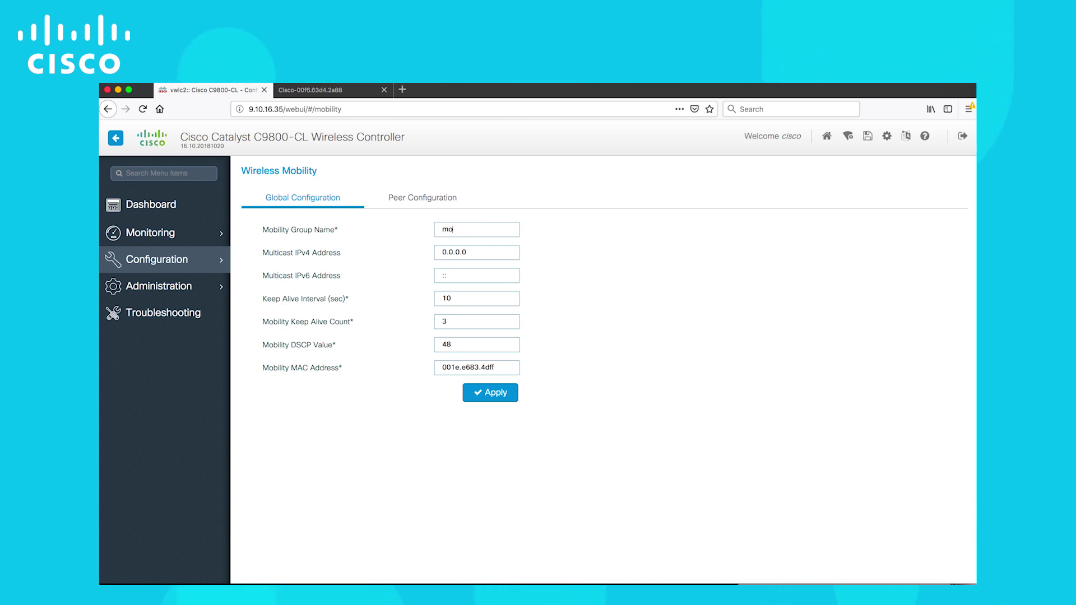
type("bility")
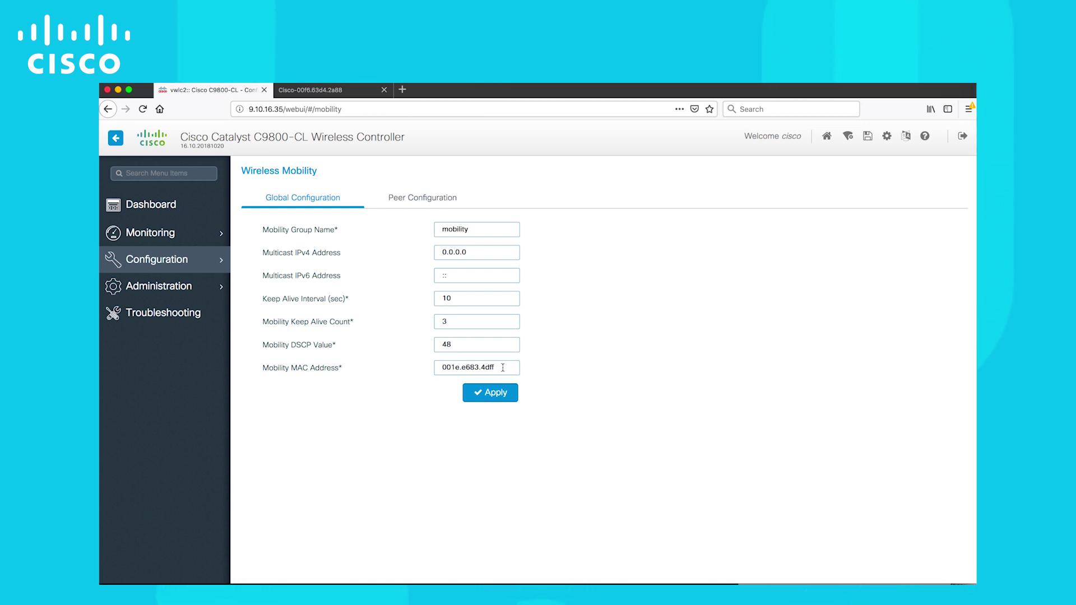
left_click(493, 394)
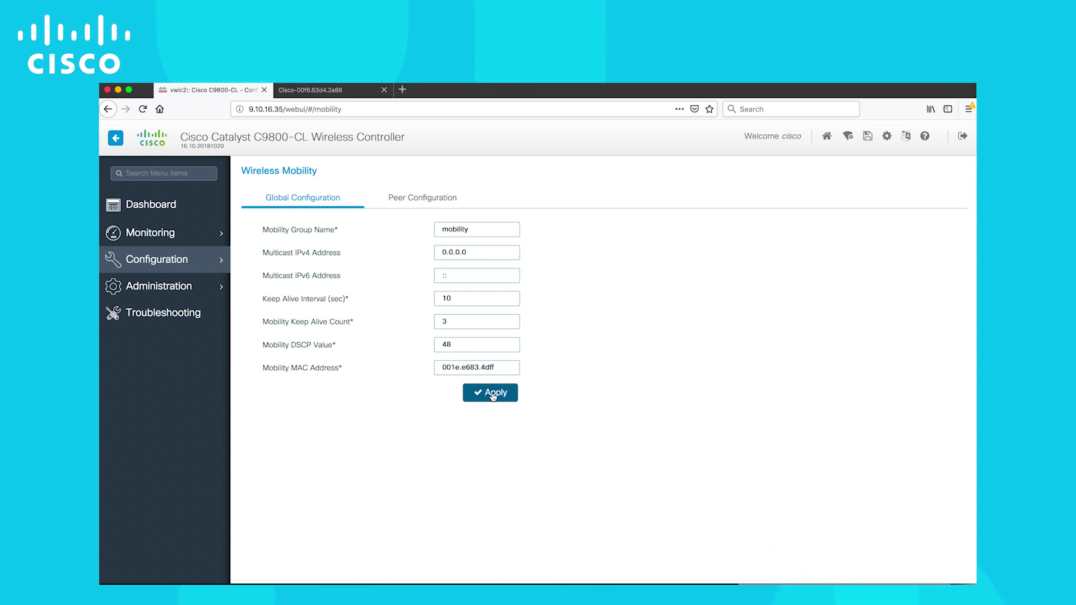
Step: Add mobility peer 9.10.82.10 in group 'mobility' with Data Link Encryption enabled, and save it
left_click(421, 200)
left_click(282, 262)
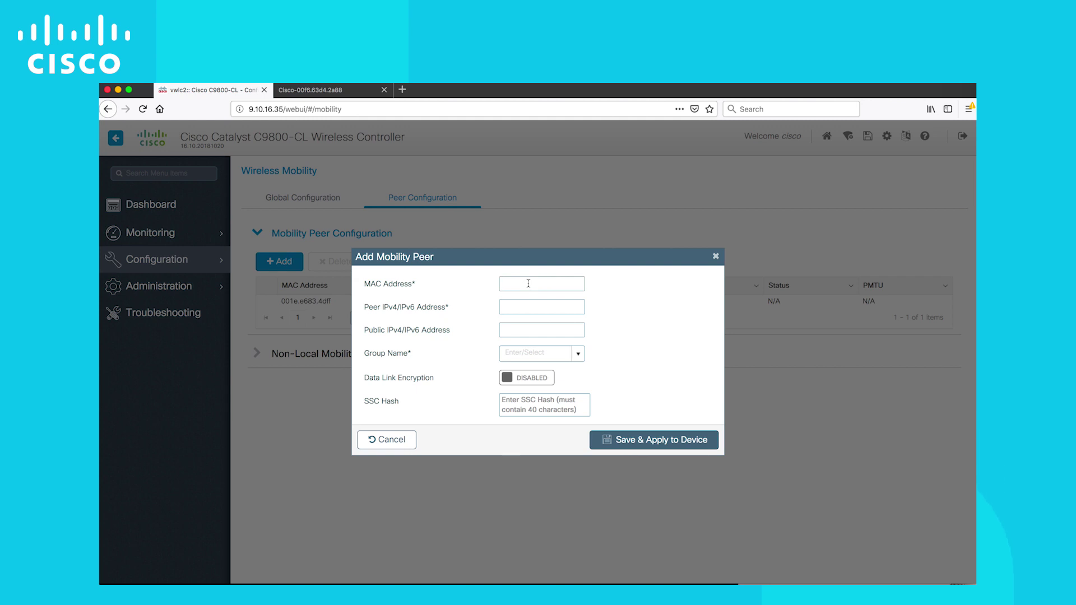
left_click(525, 307)
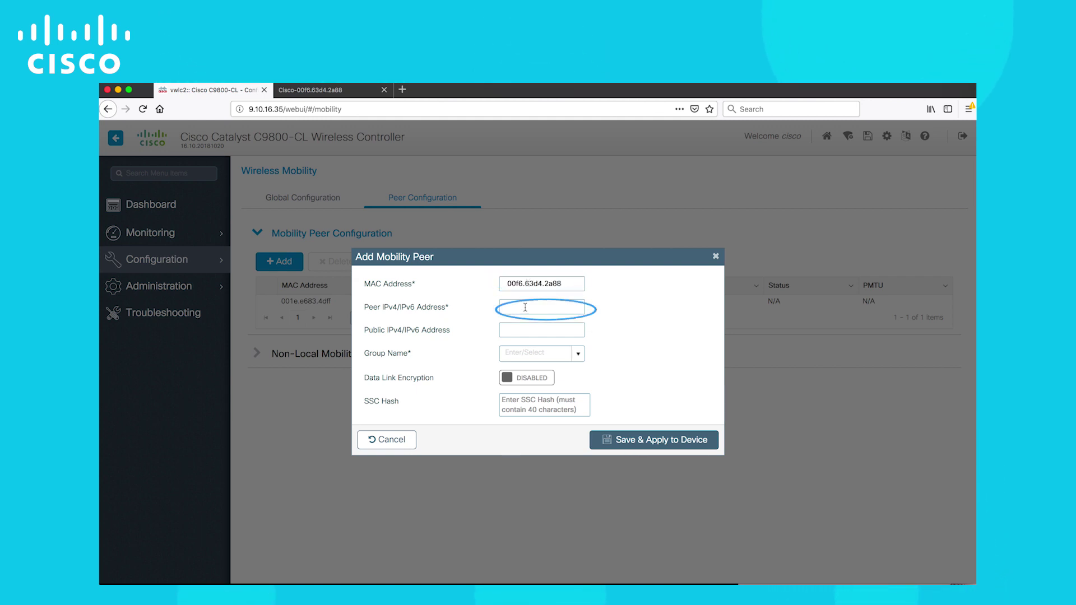
type("9.10.")
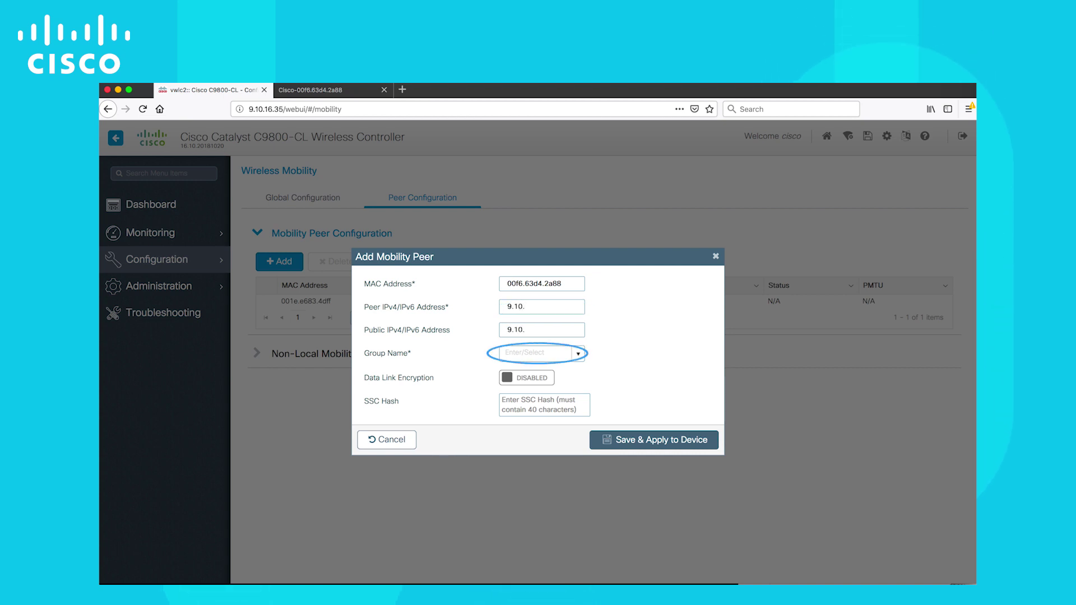
type("82.10")
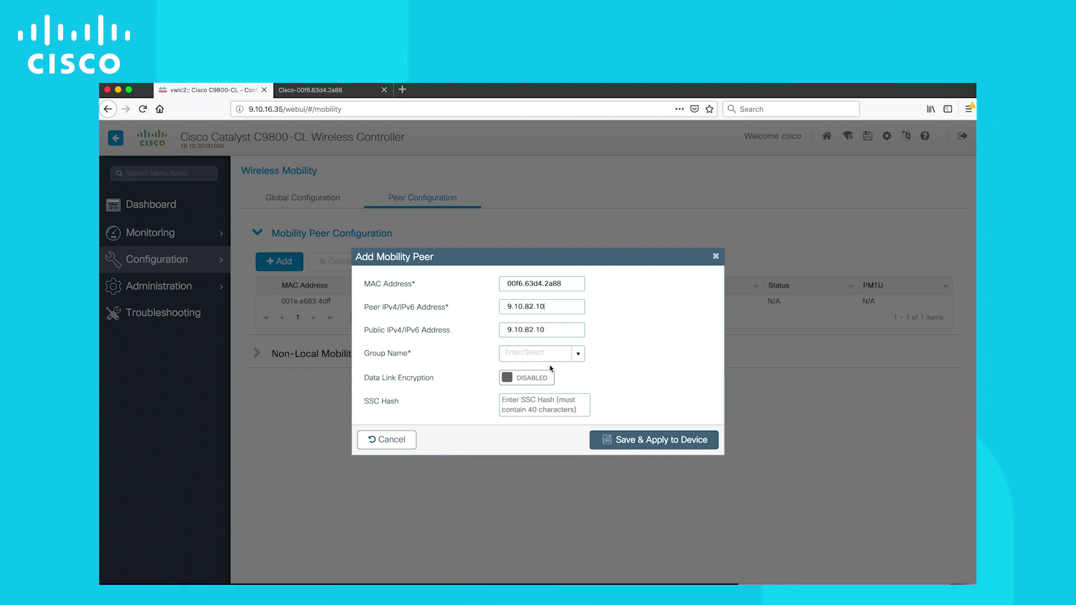
left_click(548, 354)
left_click(526, 370)
left_click(510, 377)
left_click(652, 441)
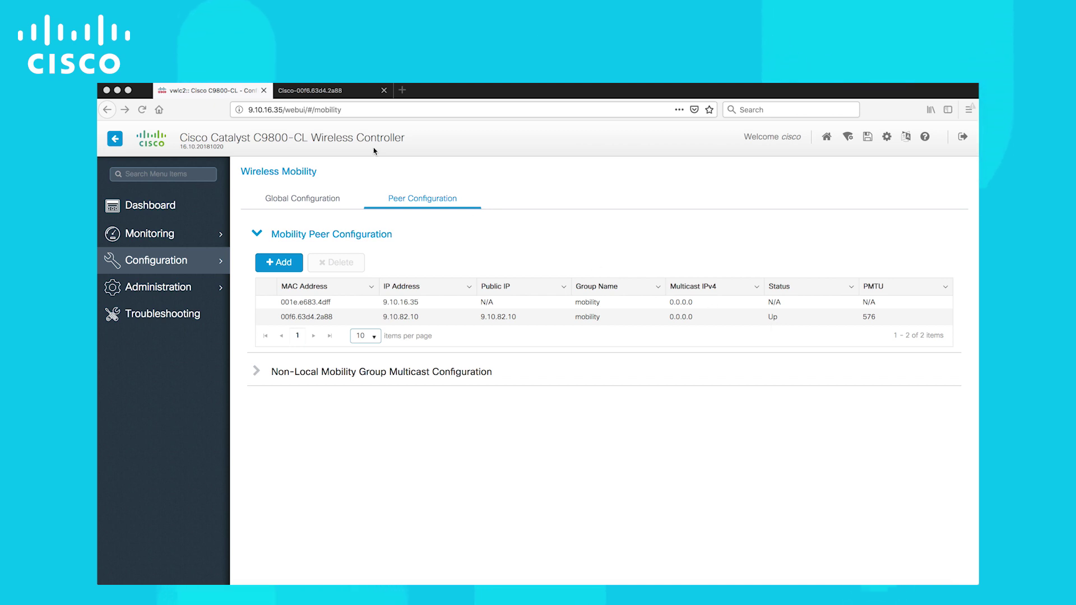
Step: On the AireOS controller, check static mobility member 9.10.16.35 is Up, then show the WLAN list
left_click(344, 91)
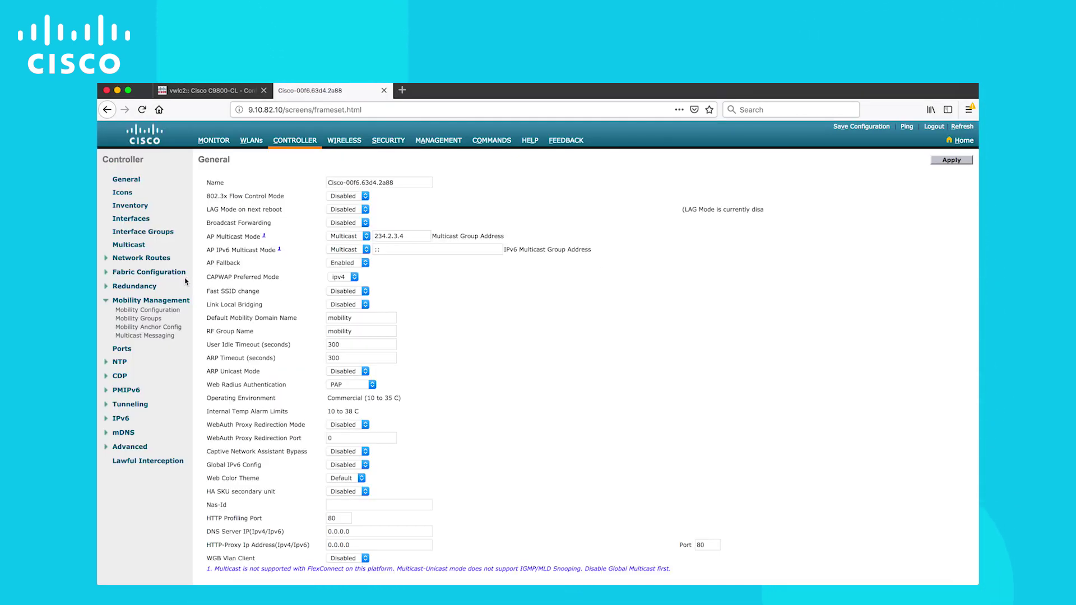
left_click(149, 319)
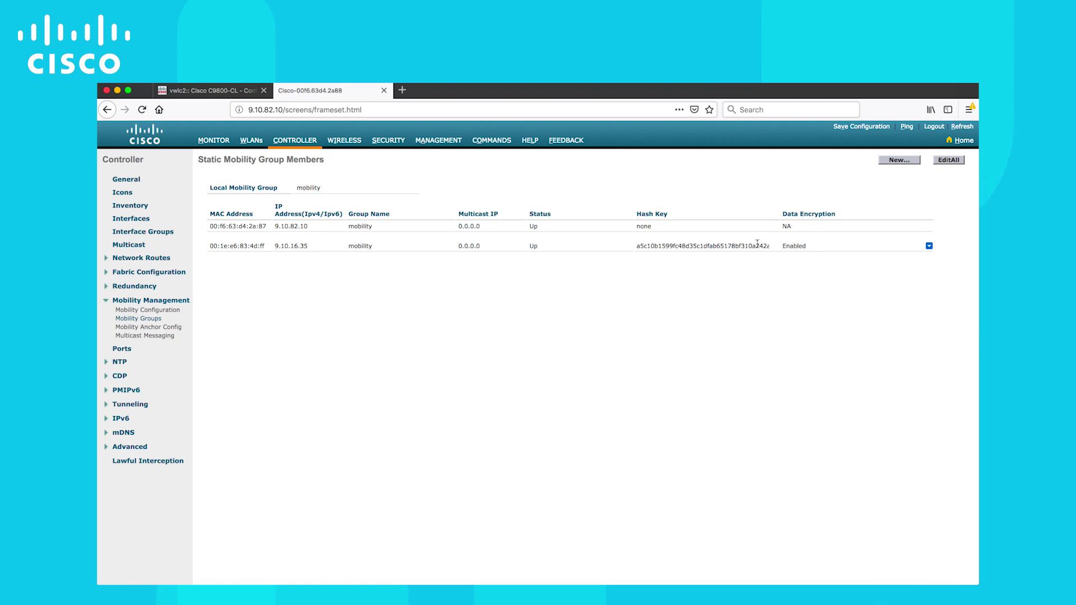
left_click(251, 140)
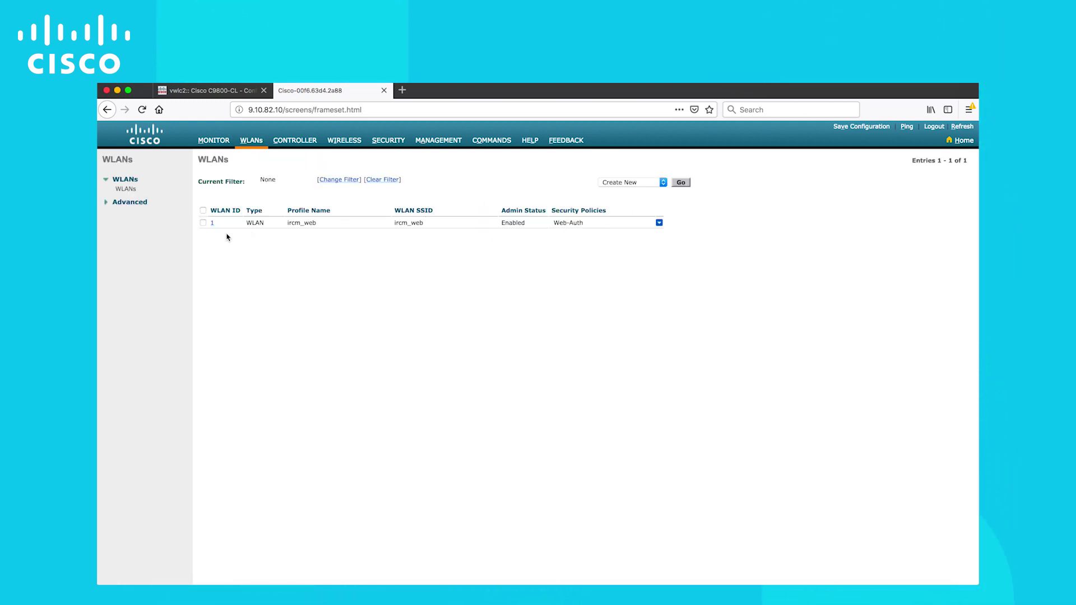
Step: Verify ircm_web's Layer 2 and Layer 3 Web Policy security, then view its mobility anchors
left_click(213, 224)
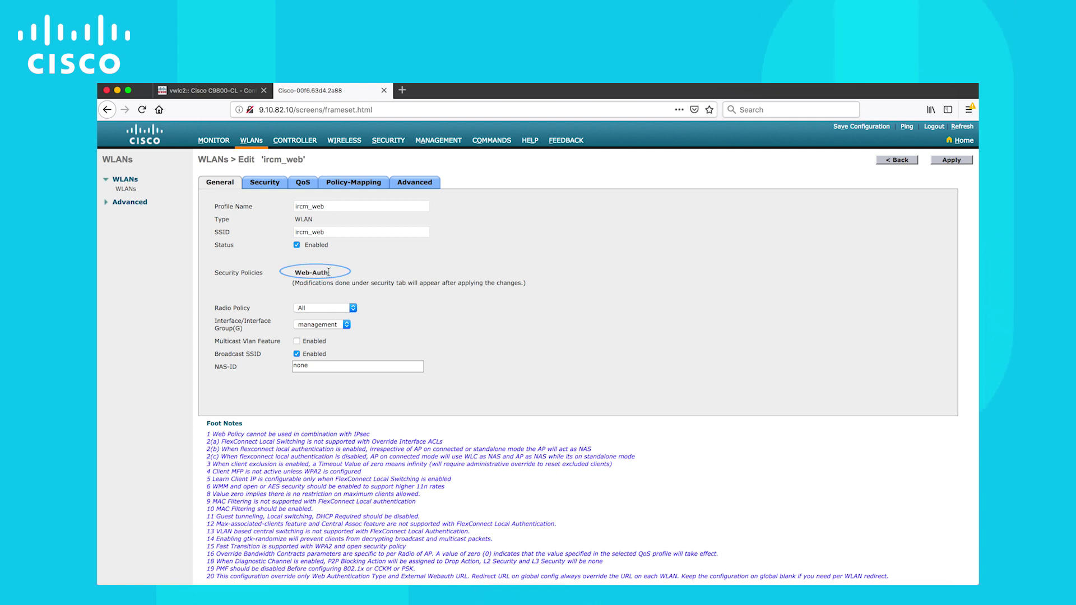
left_click(265, 182)
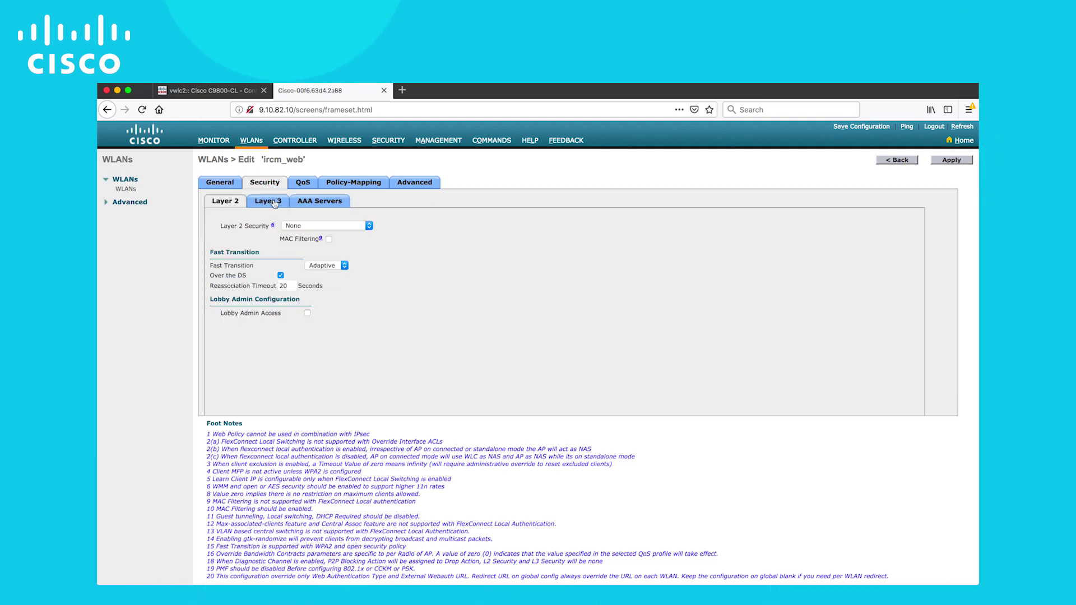
left_click(274, 203)
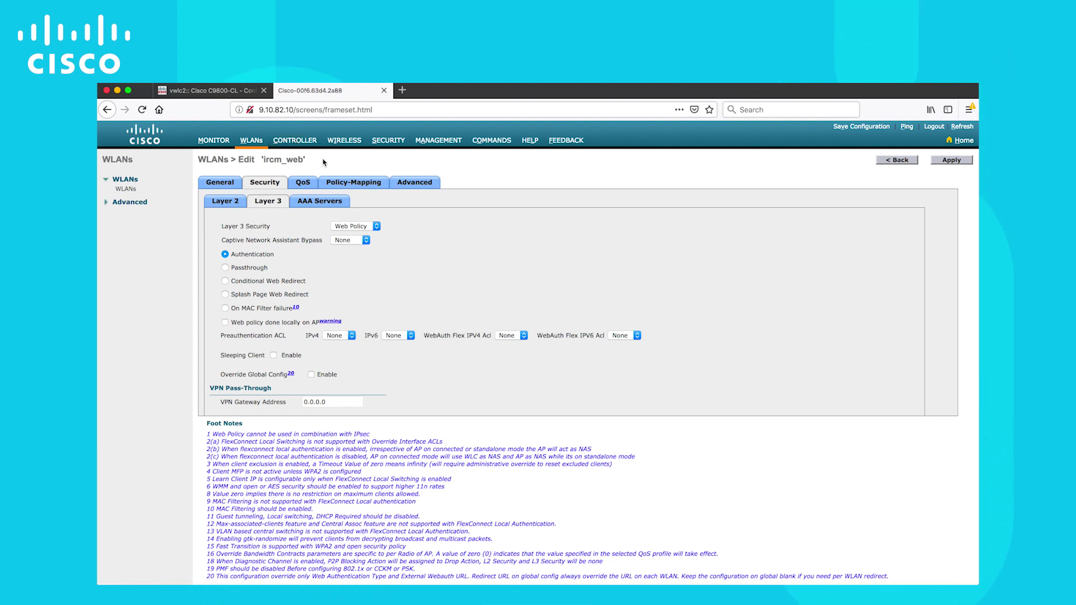
left_click(252, 141)
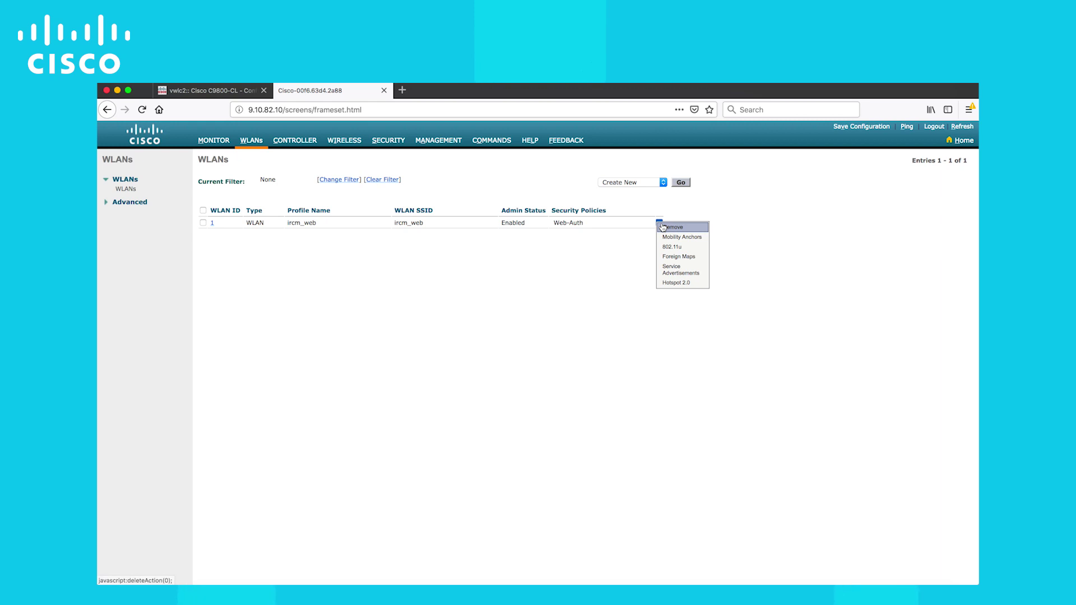
left_click(670, 237)
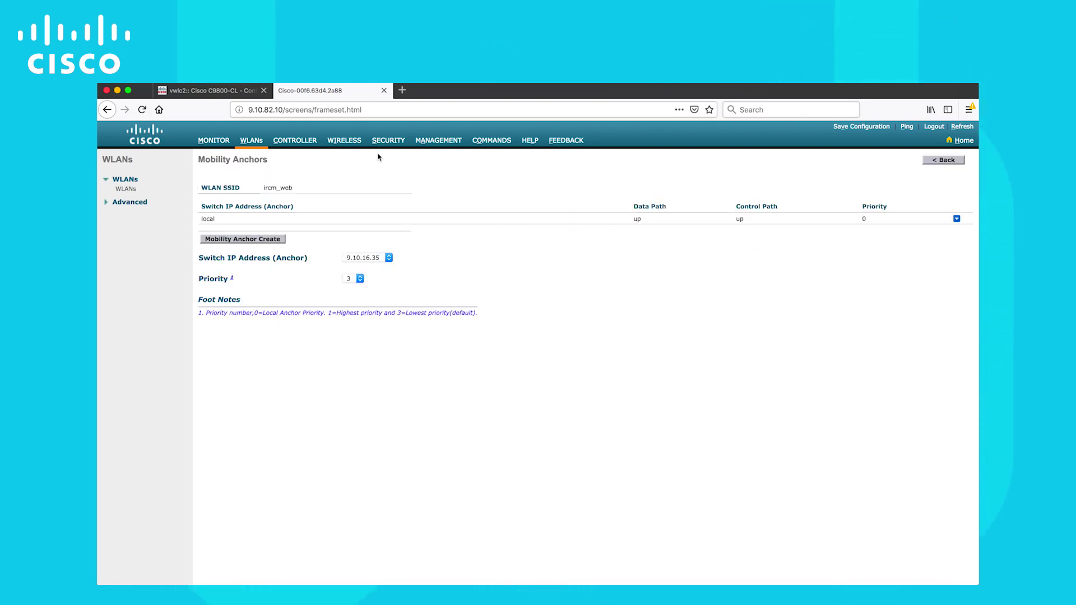
Step: On the 9800, review ircm_web's Open Layer2 and Web Auth Layer3 security and apply it to the device
left_click(207, 91)
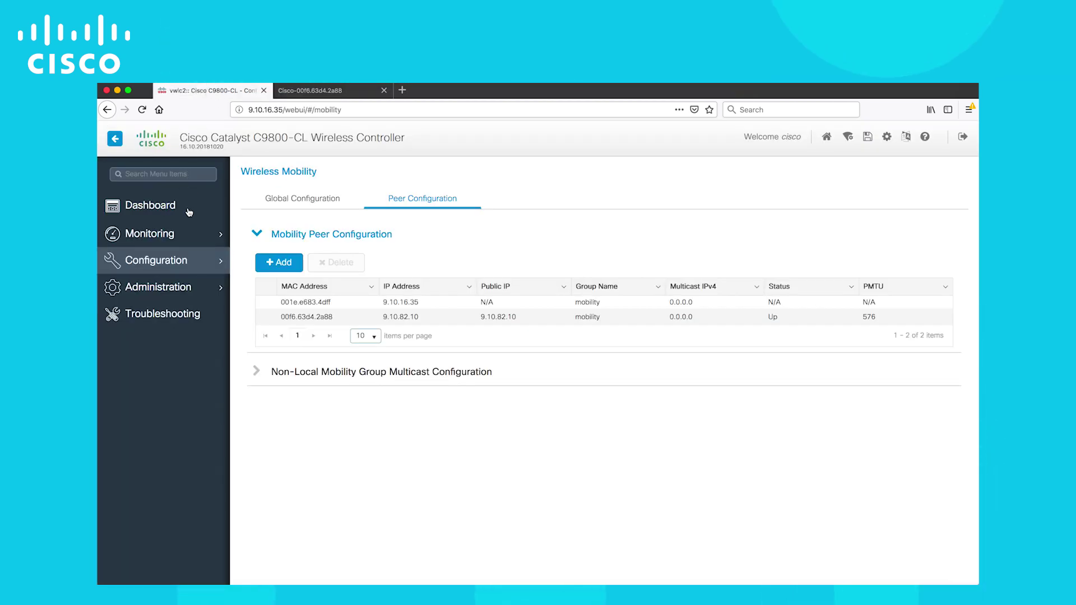
mouse_move(178, 261)
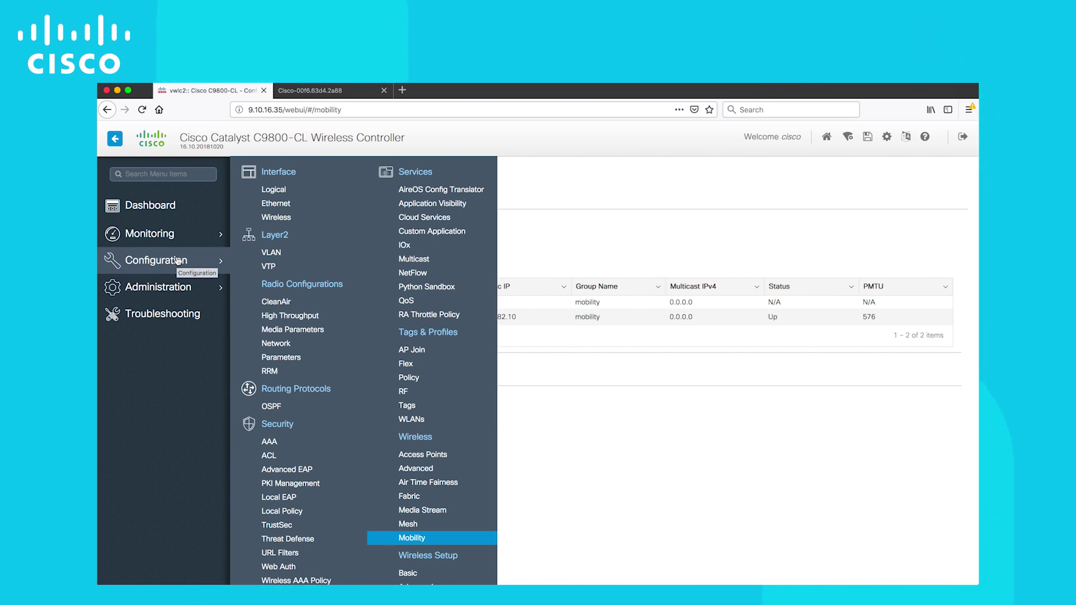
left_click(414, 420)
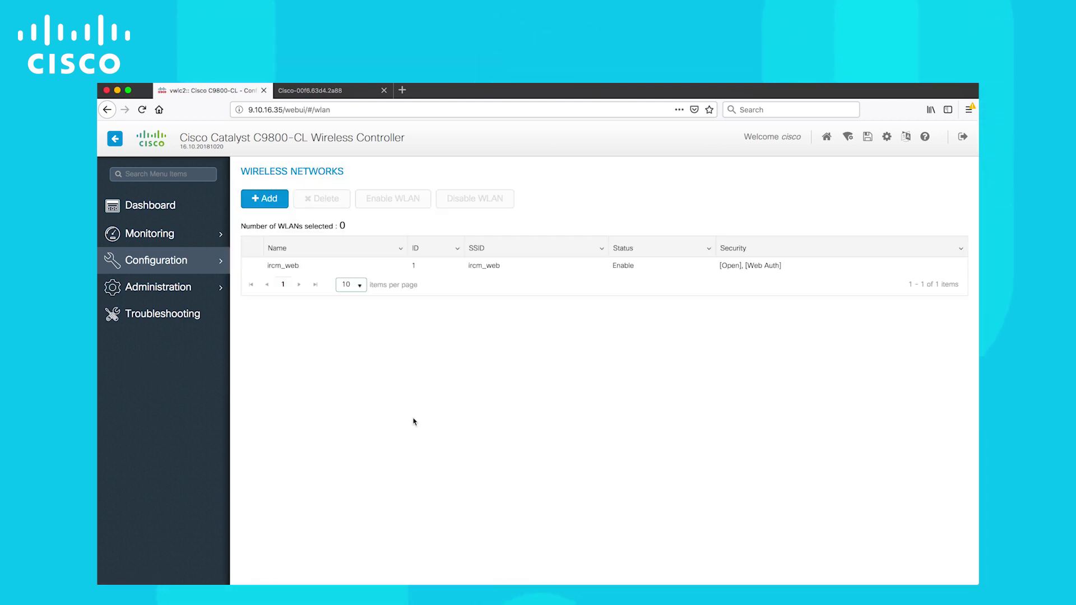
left_click(301, 267)
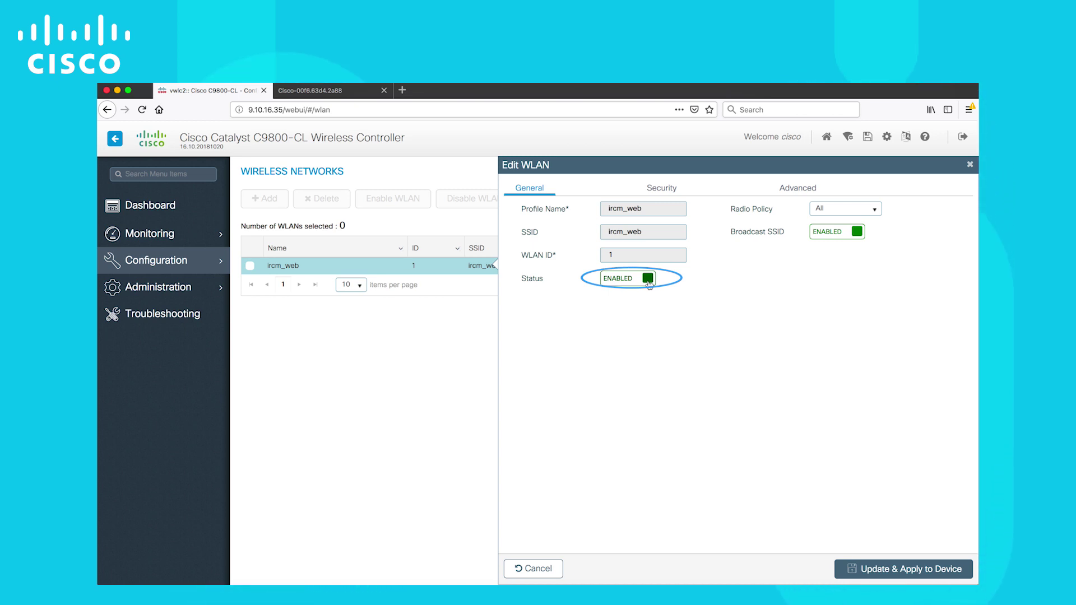
left_click(663, 189)
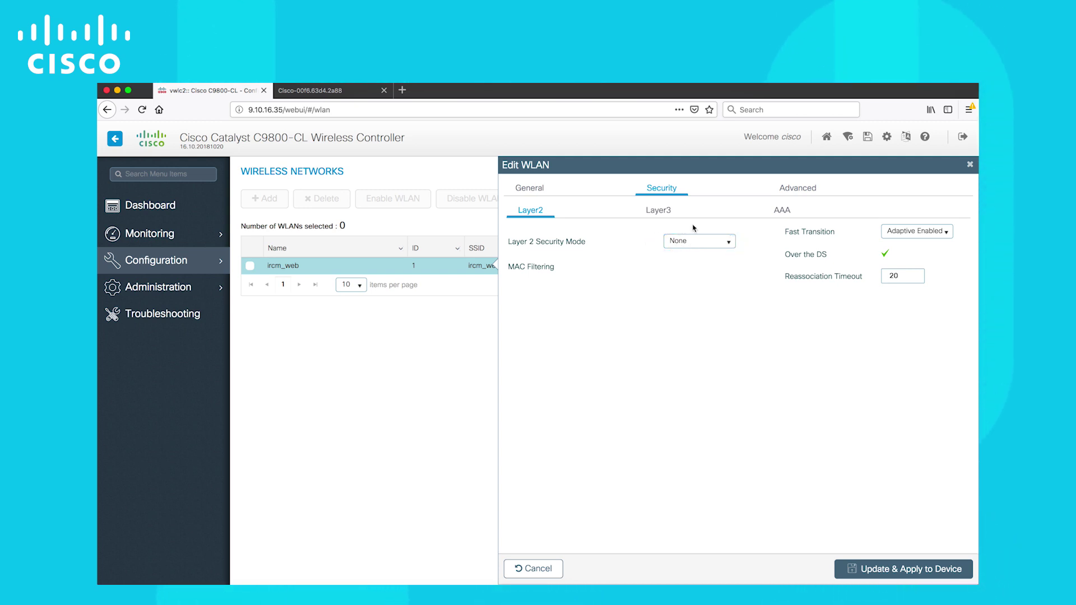
left_click(666, 213)
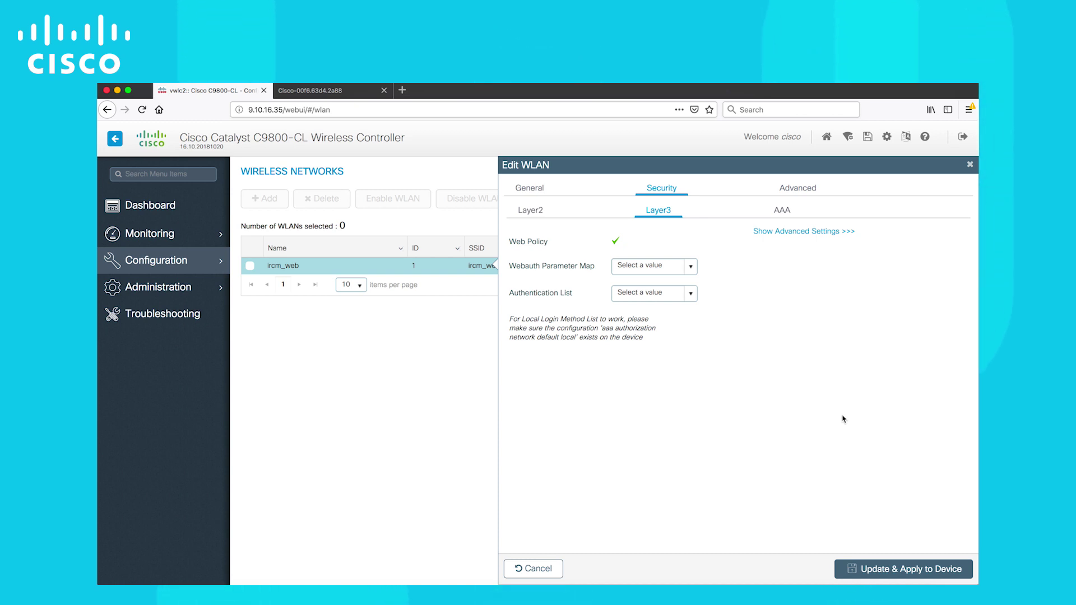
left_click(910, 569)
left_click(585, 396)
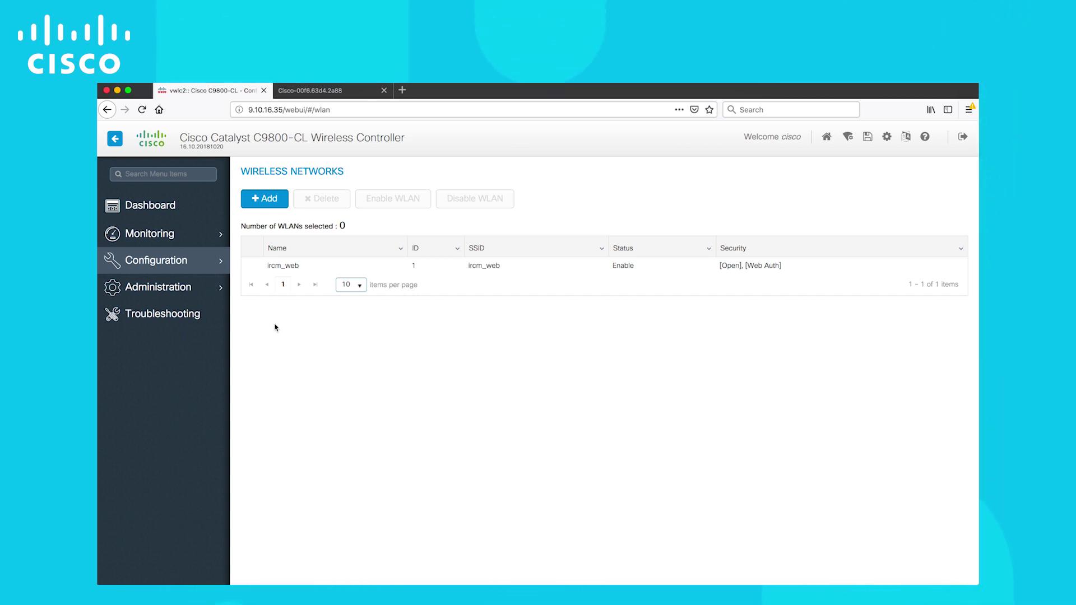
Step: Edit default-policy-profile's Mobility tab to anchor it to 9.10.82.10
left_click(197, 266)
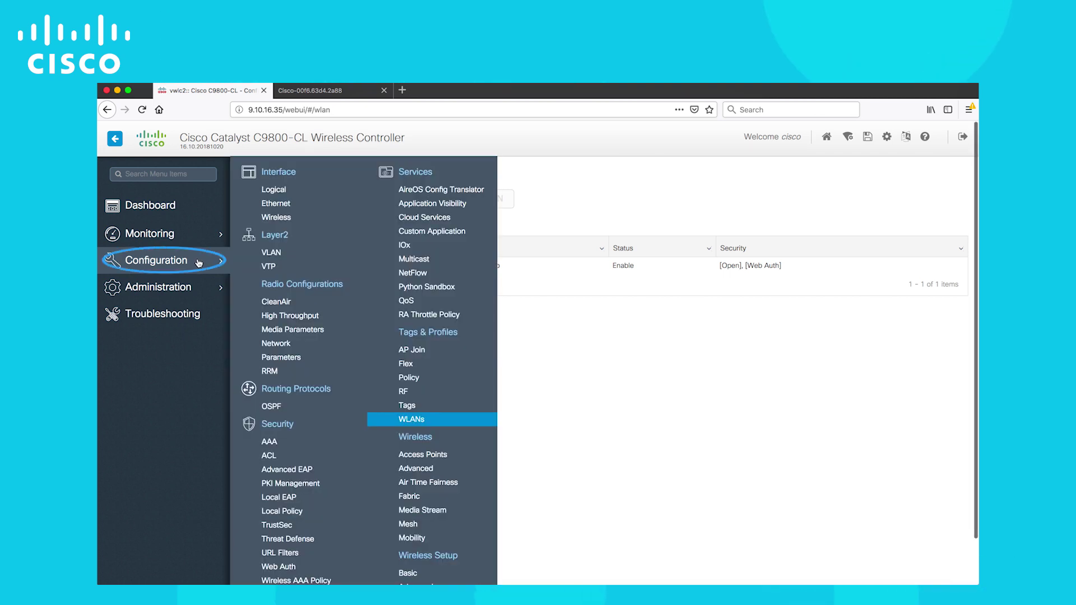
left_click(409, 378)
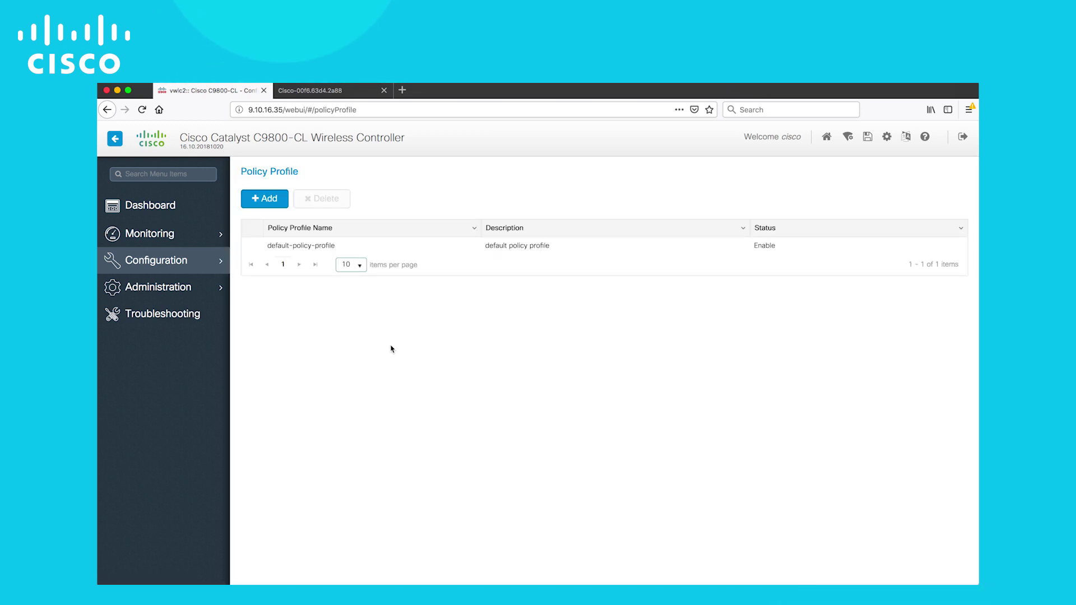
left_click(313, 245)
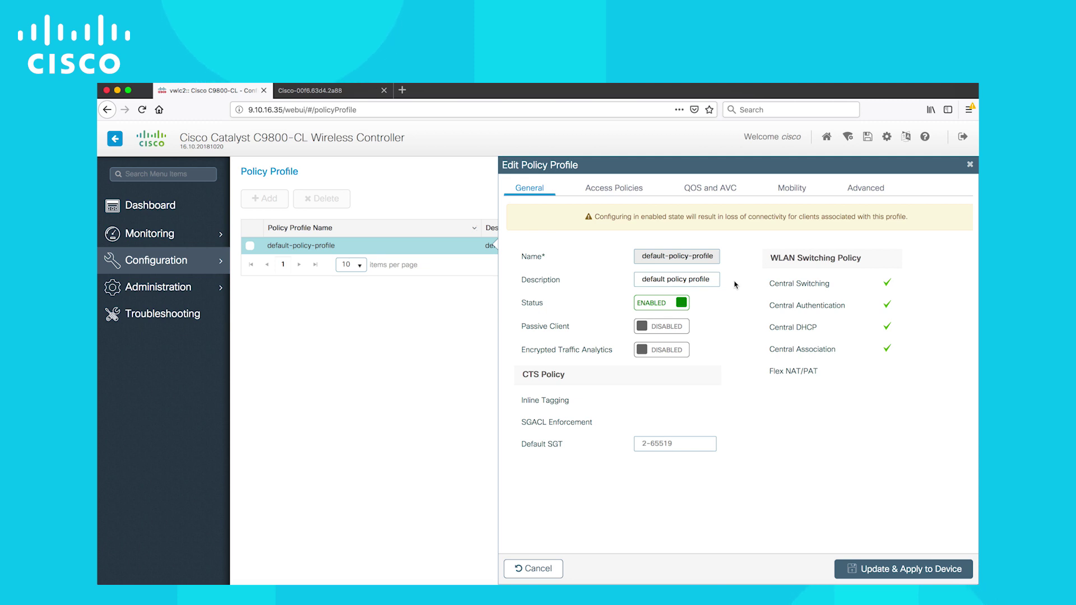
left_click(793, 191)
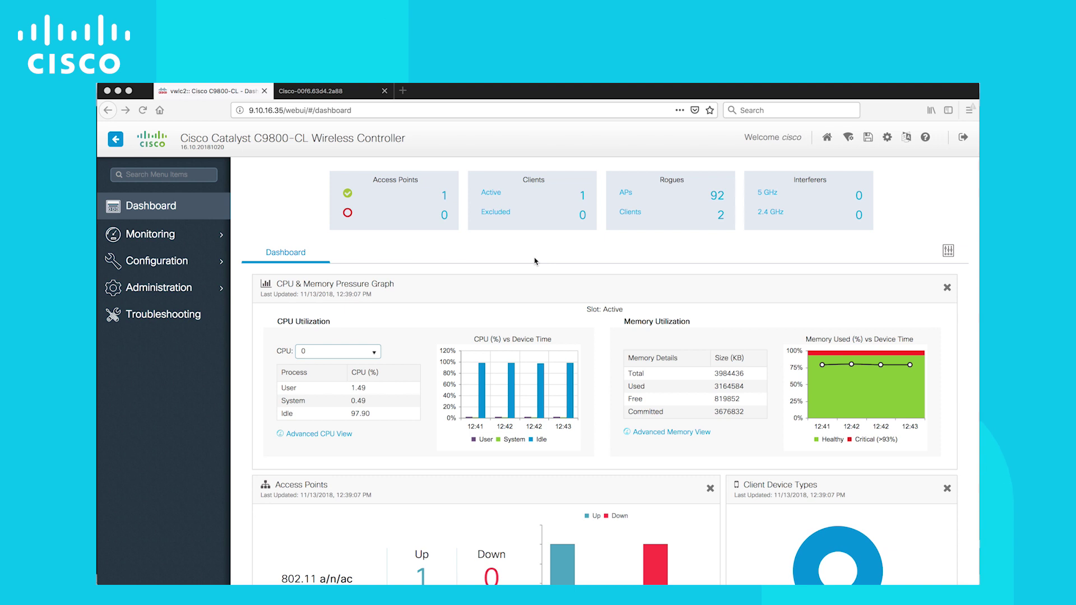
Step: Open the client list from the dashboard's Active Clients count, showing the WLAN 1 Export Foreign client
left_click(584, 193)
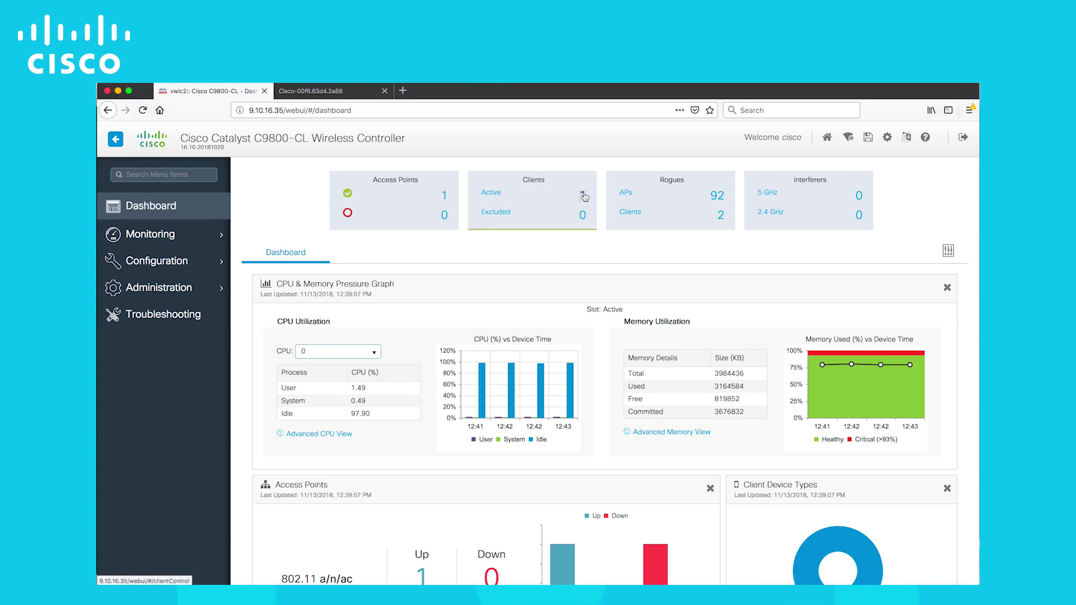
left_click(584, 195)
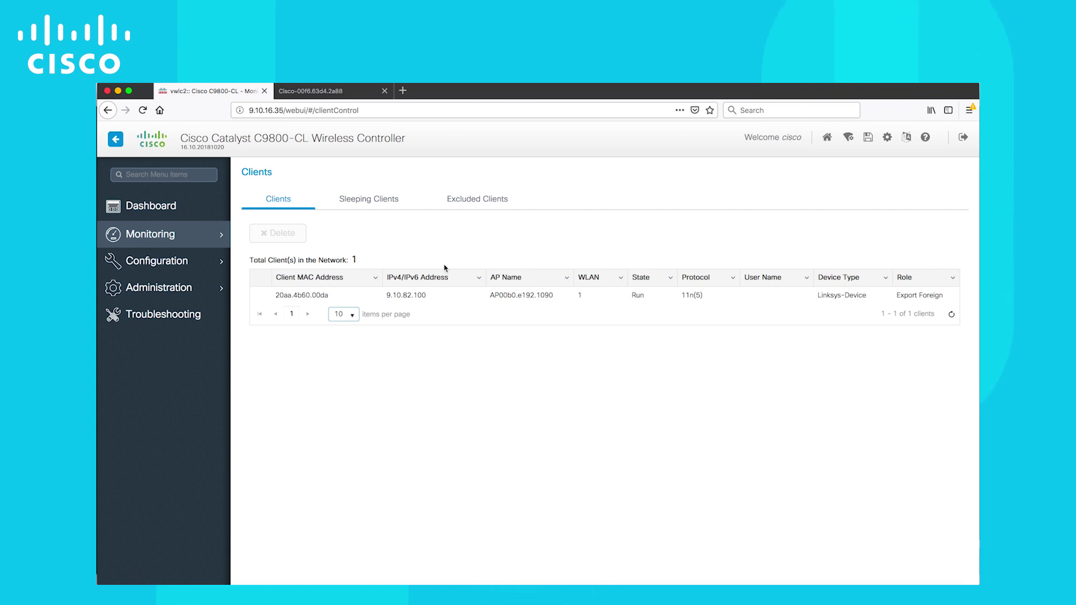